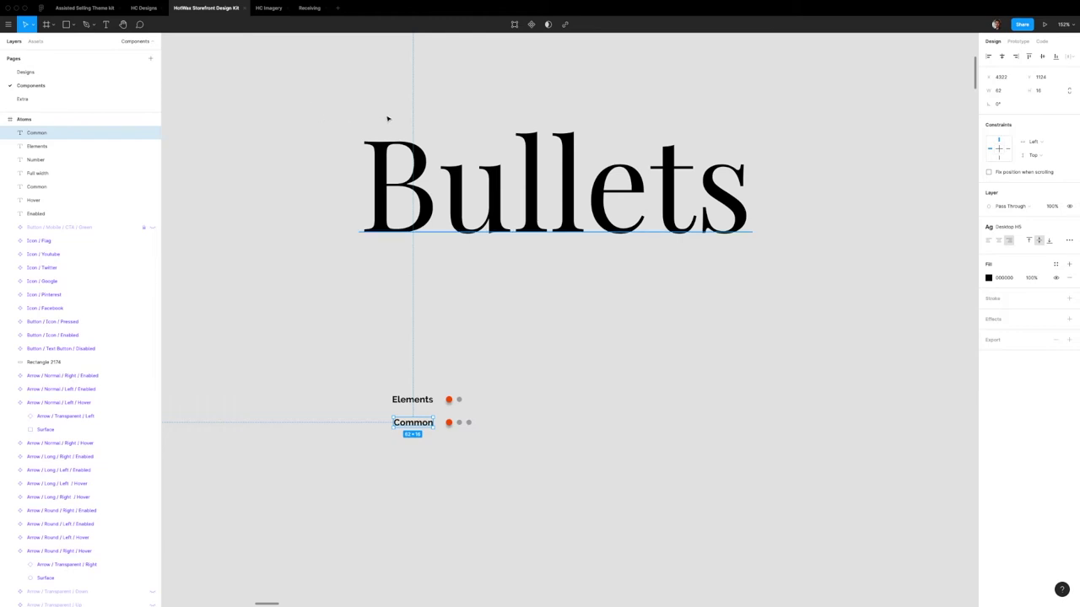
# Step: Switch from Figma to the browser showing Storybook's Bullets › Common story
pyautogui.hotkey('ctrl', 'Left')
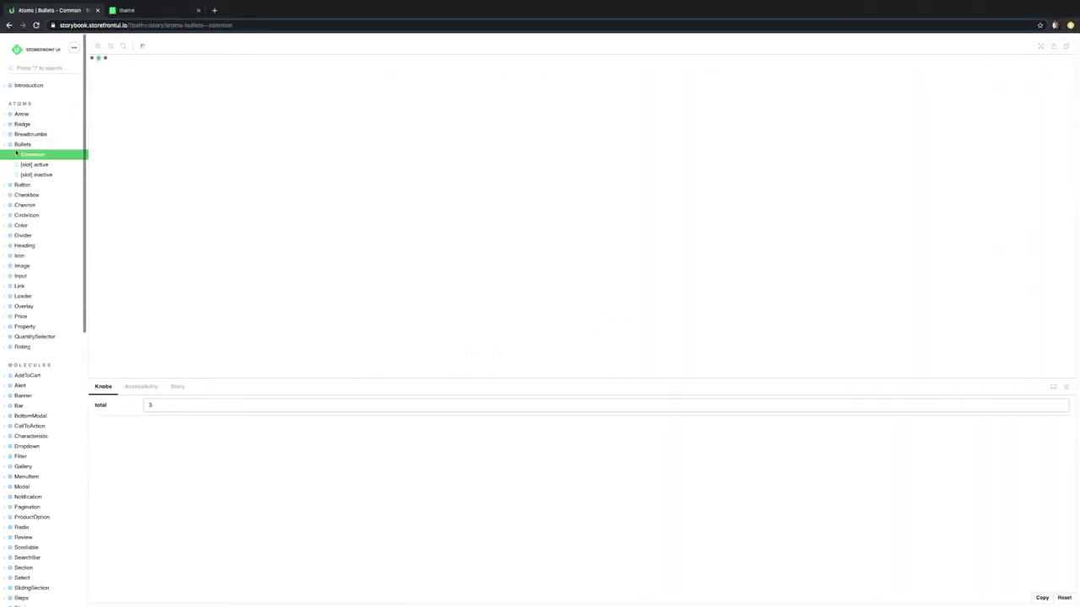
# Step: Collapse and re-expand the Bullets stories in the Storybook sidebar
pyautogui.click(24, 144)
pyautogui.click(24, 144)
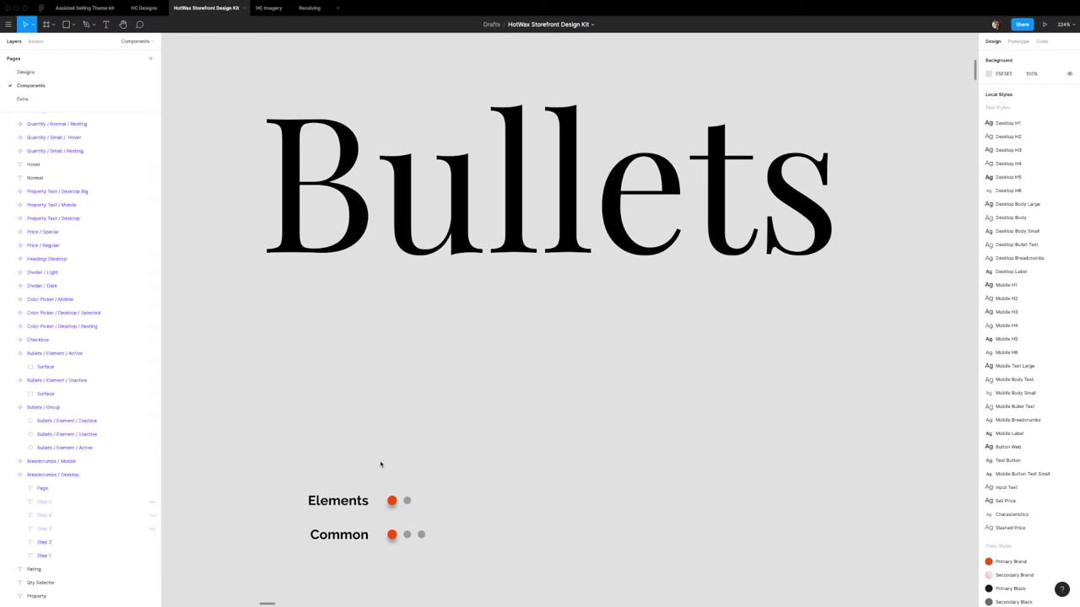
# Step: Check the Elements and Common bullet examples and zoom in on their bullet rows
pyautogui.scroll(-1, 381, 464)
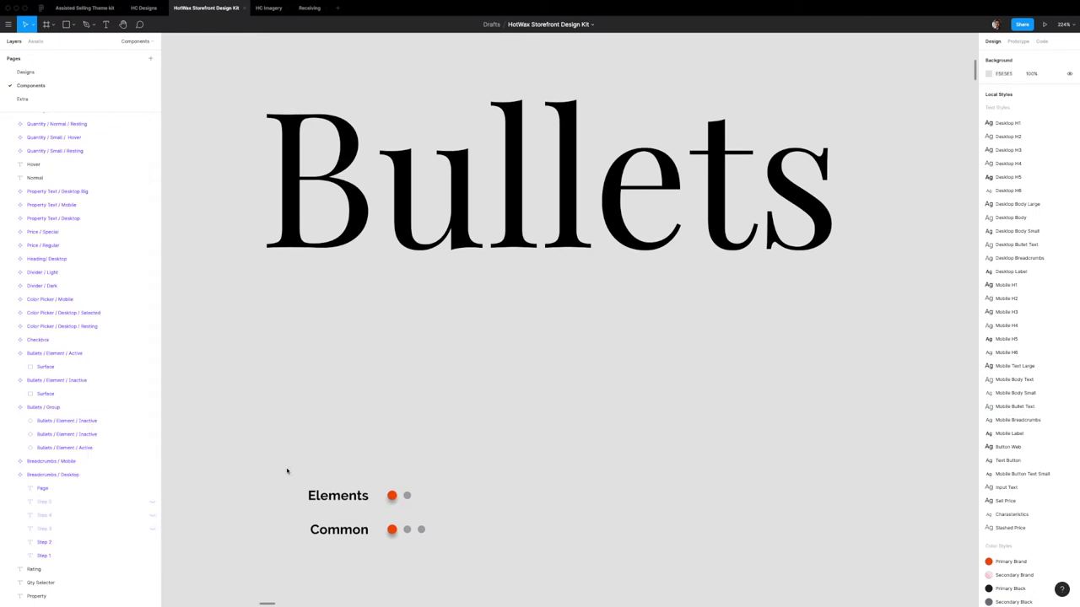
pyautogui.click(361, 501)
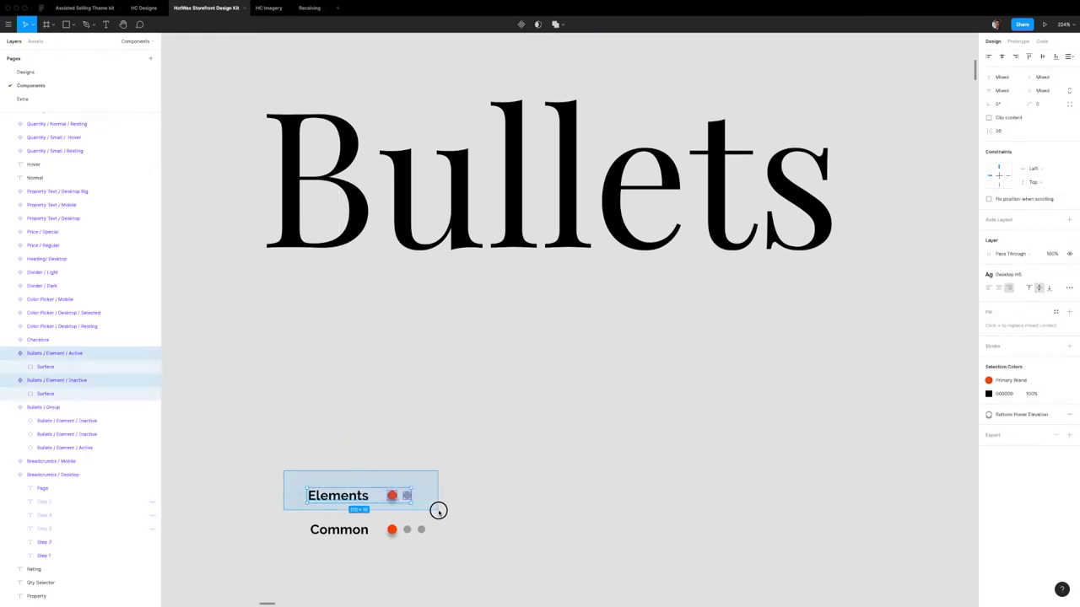
pyautogui.click(439, 510)
pyautogui.click(364, 538)
pyautogui.moveTo(364, 537); pyautogui.dragTo(278, 523)
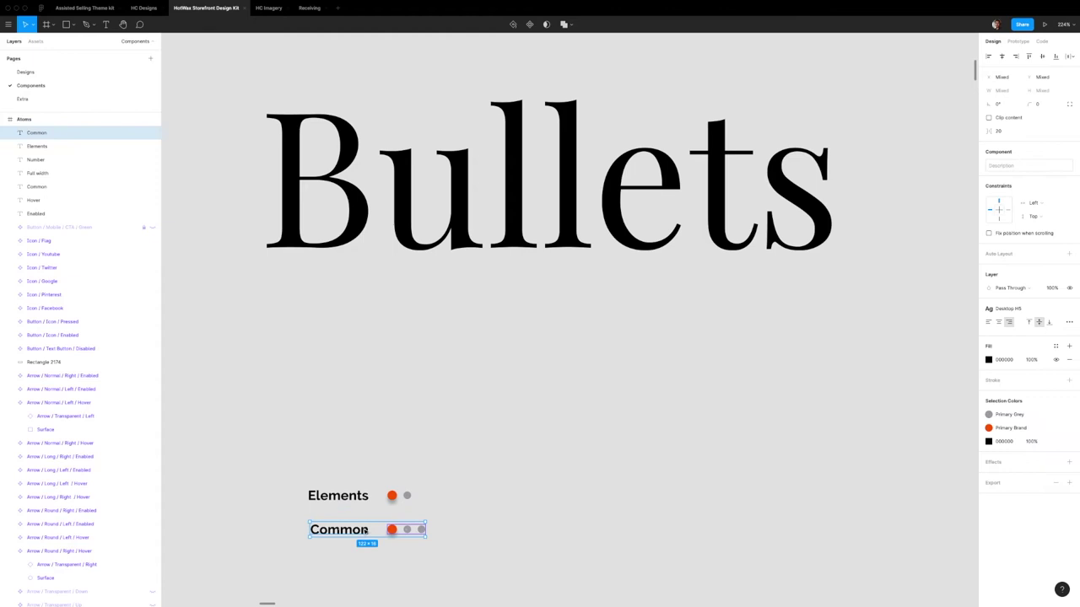
pyautogui.click(349, 516)
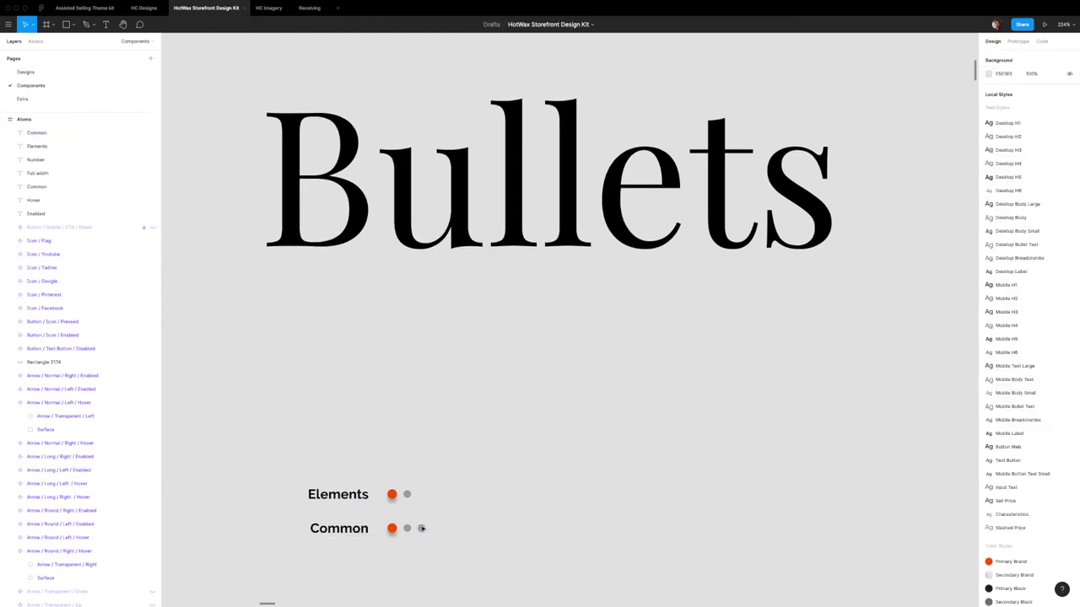
pyautogui.scroll(-3, 422, 520)
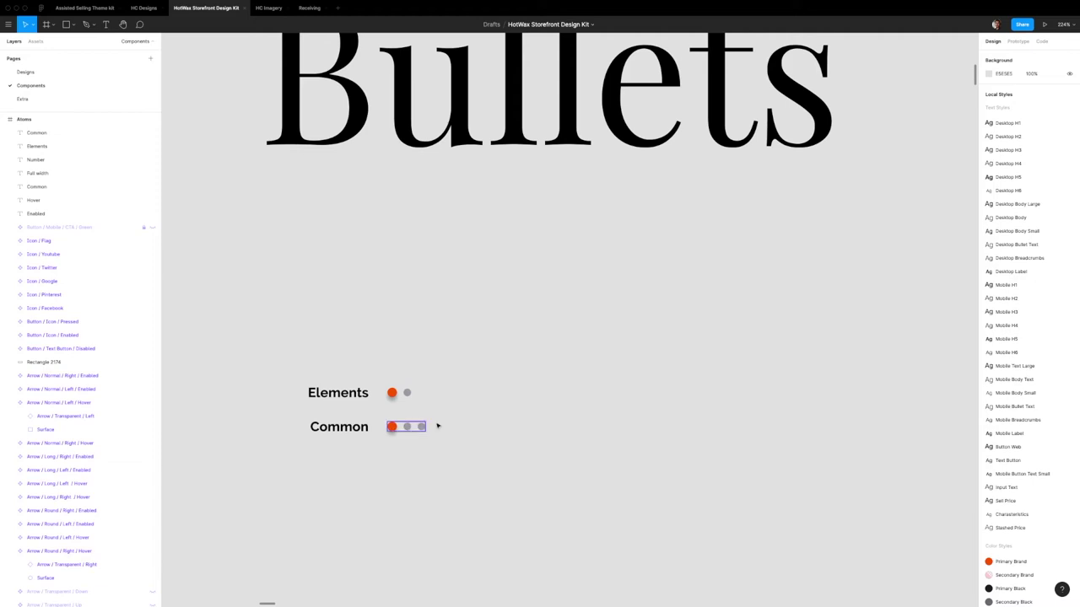
pyautogui.scroll(5, 397, 395)
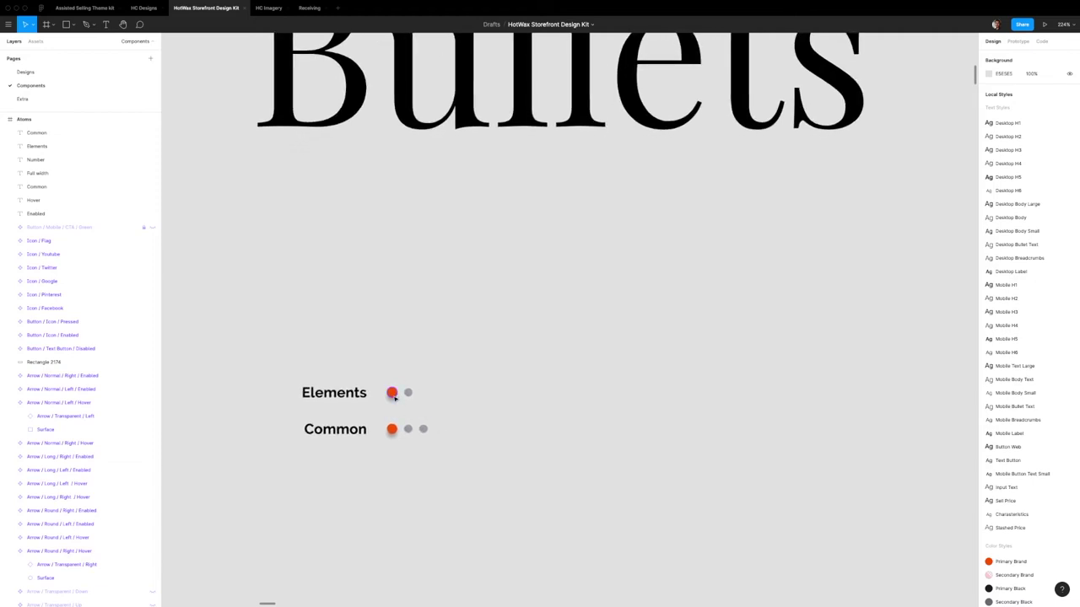
pyautogui.hscroll(-5, 437, 386)
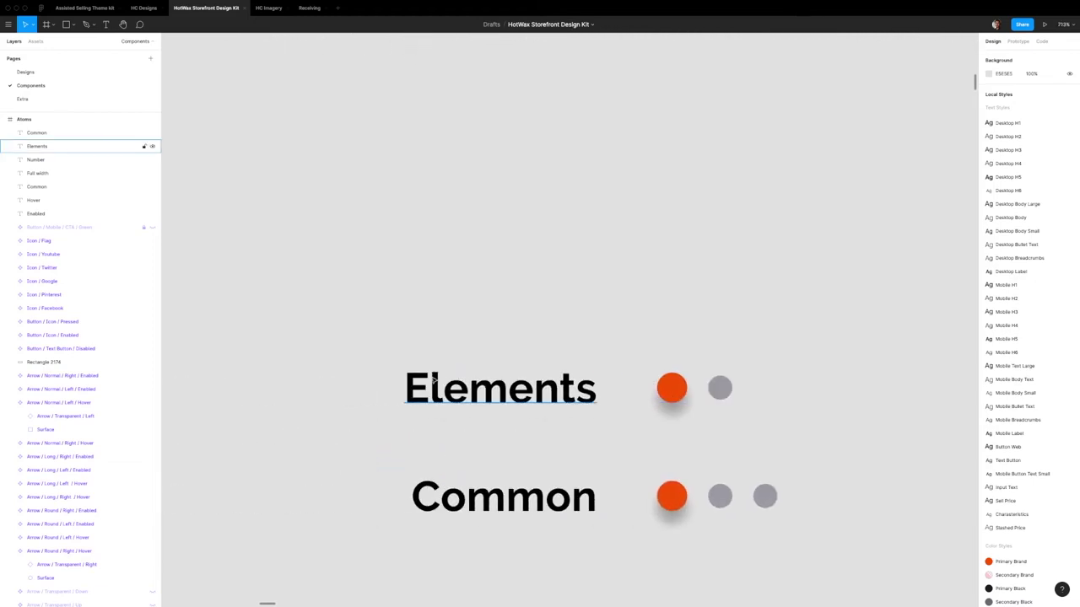
pyautogui.scroll(-3, 434, 381)
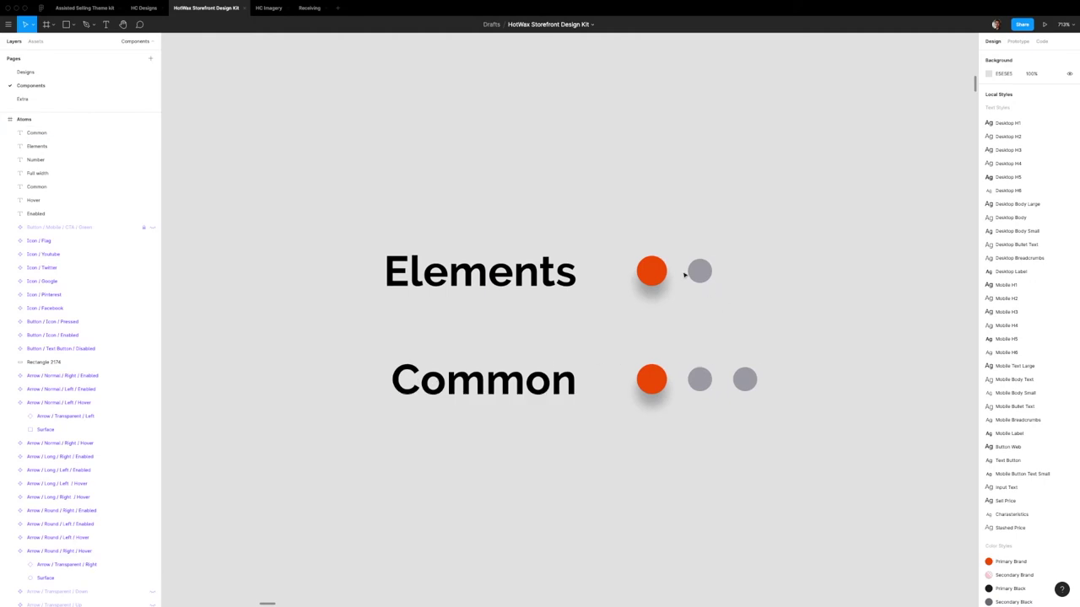
# Step: Set the corner radius of the inactive and active bullet Surface layers to 0
pyautogui.click(695, 274)
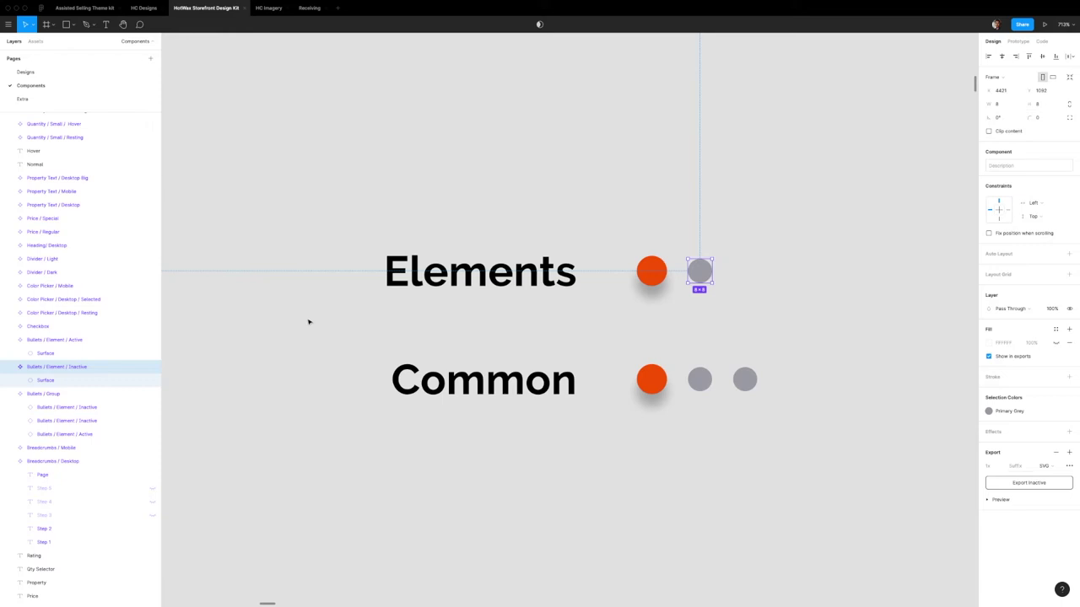
pyautogui.click(50, 383)
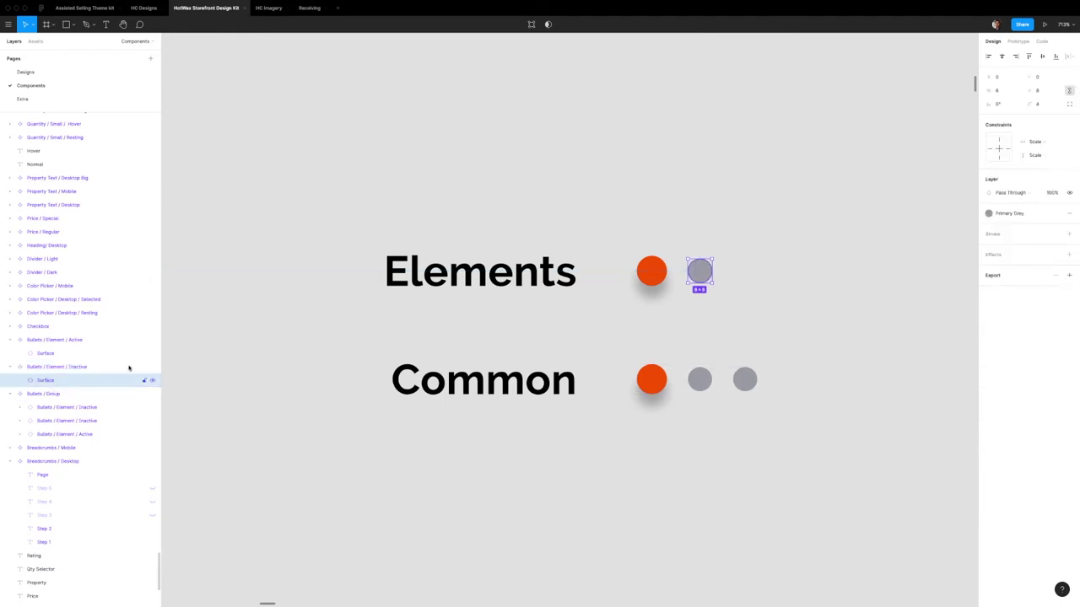
pyautogui.click(1049, 107)
pyautogui.write('0')
pyautogui.press('Return')
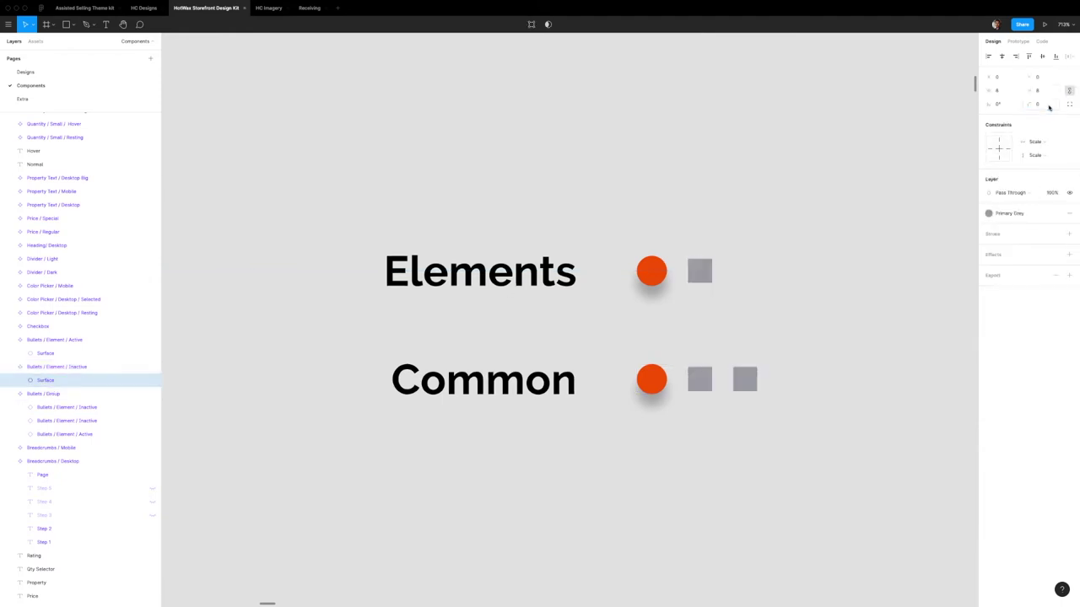
pyautogui.click(84, 353)
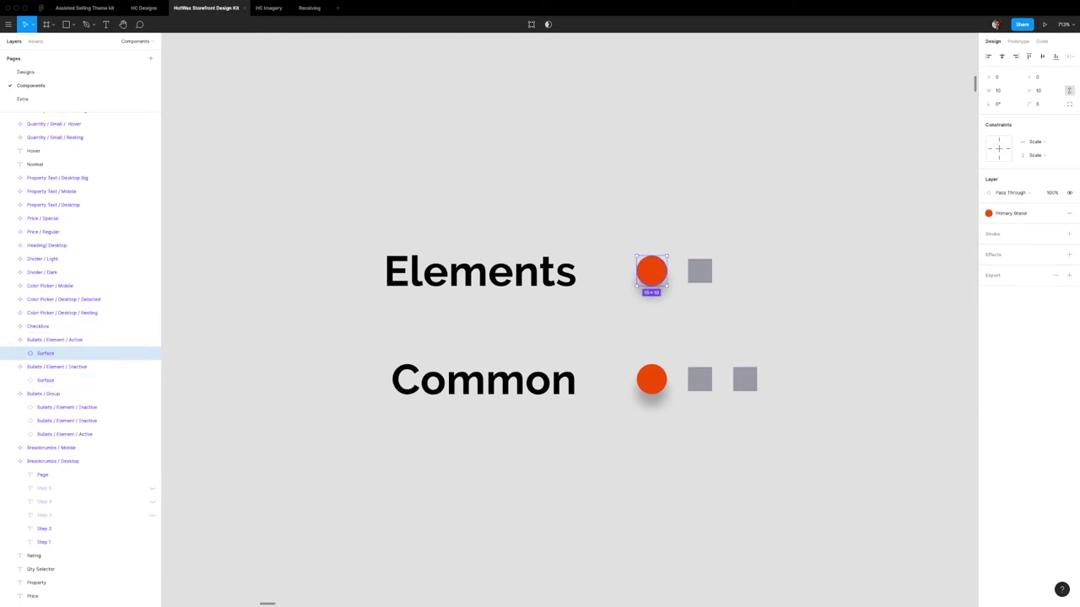
pyautogui.click(1041, 106)
pyautogui.write('0')
pyautogui.press('Return')
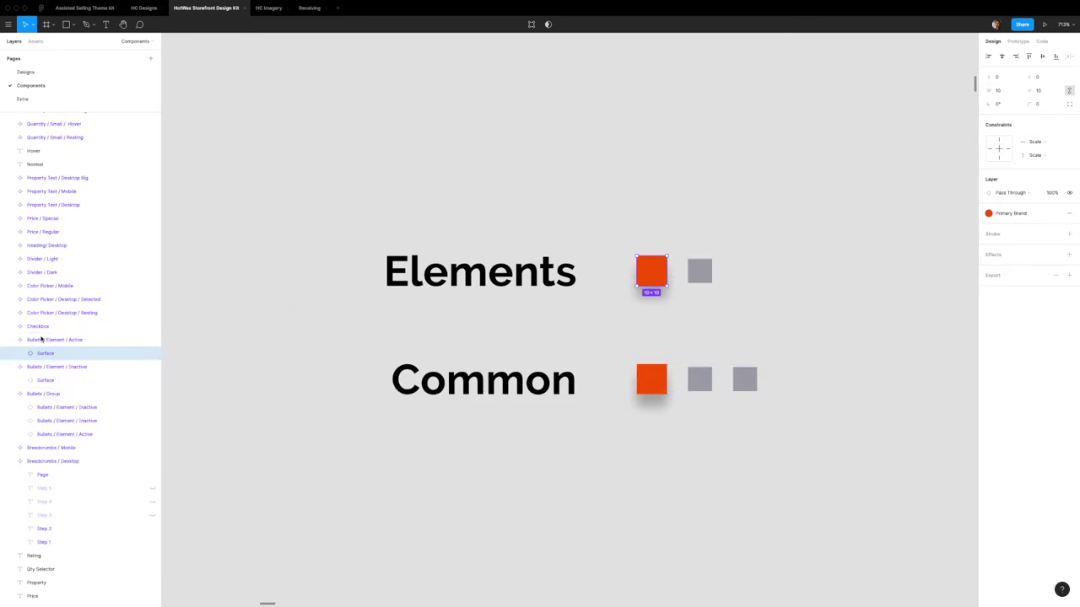
# Step: Set the active and inactive bullet Surface corner radius to 8 so the dots are circles
pyautogui.click(1039, 105)
pyautogui.write('8')
pyautogui.press('Return')
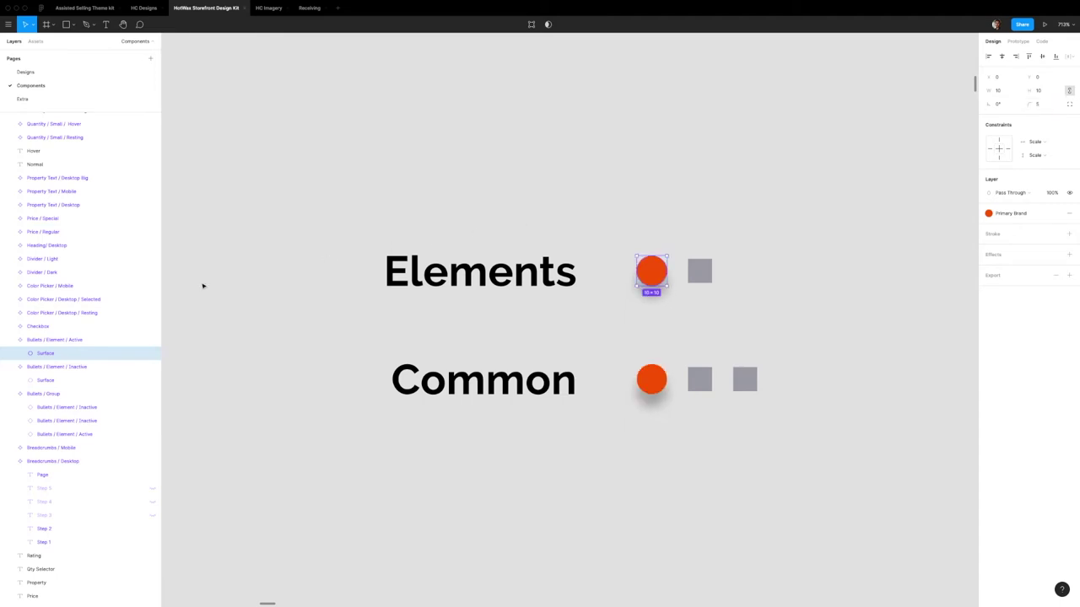
pyautogui.click(85, 381)
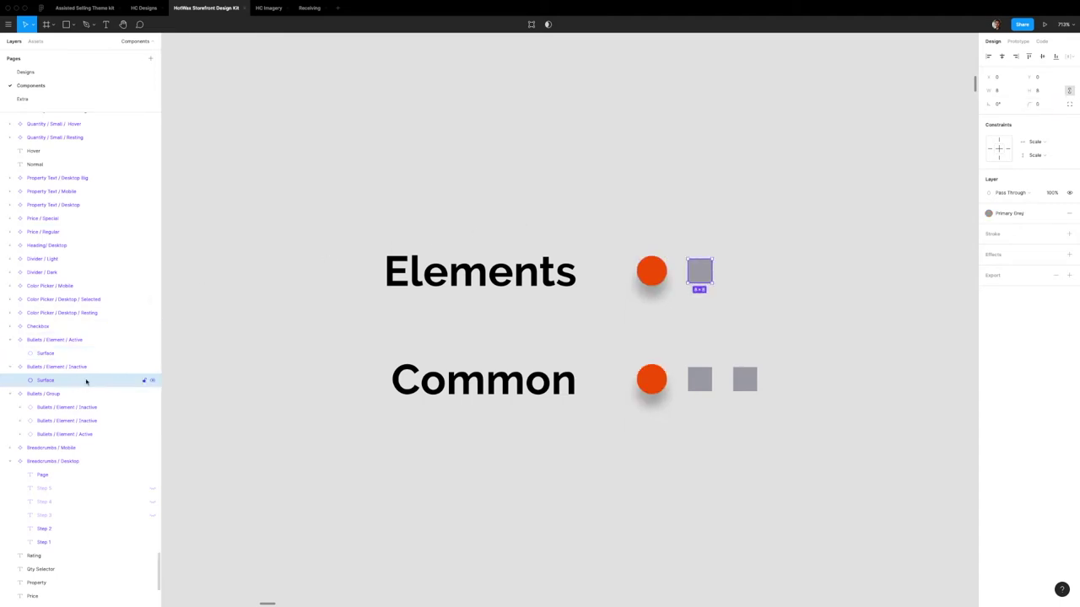
pyautogui.click(1038, 104)
pyautogui.write('8')
pyautogui.press('Return')
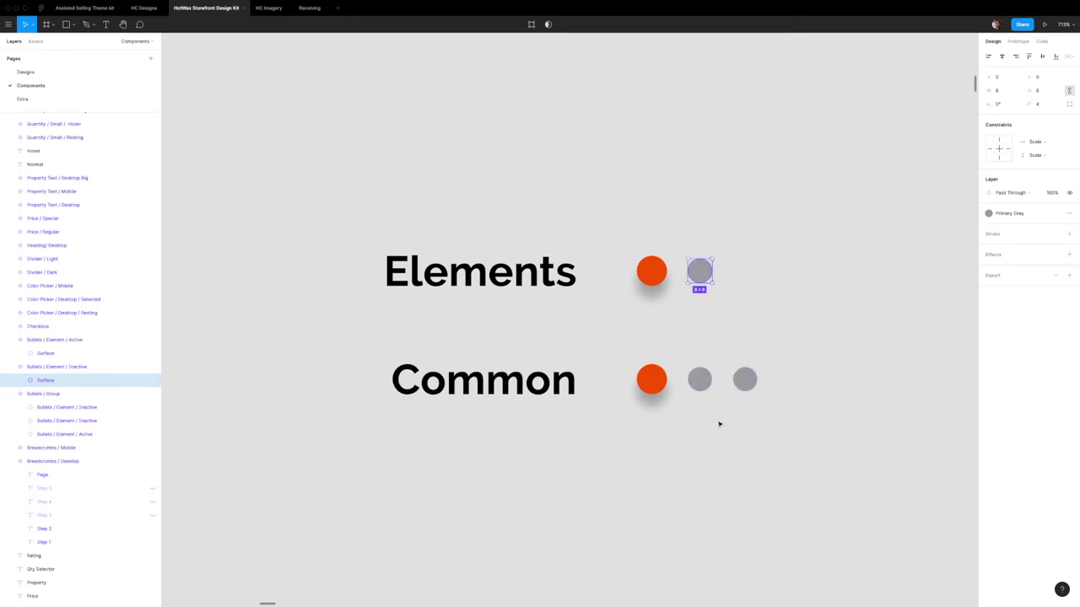
pyautogui.click(714, 414)
# Step: Duplicate the last inactive dot so the Common group has one active and eight inactive bullets
pyautogui.click(717, 380)
pyautogui.hscroll(3, 709, 380)
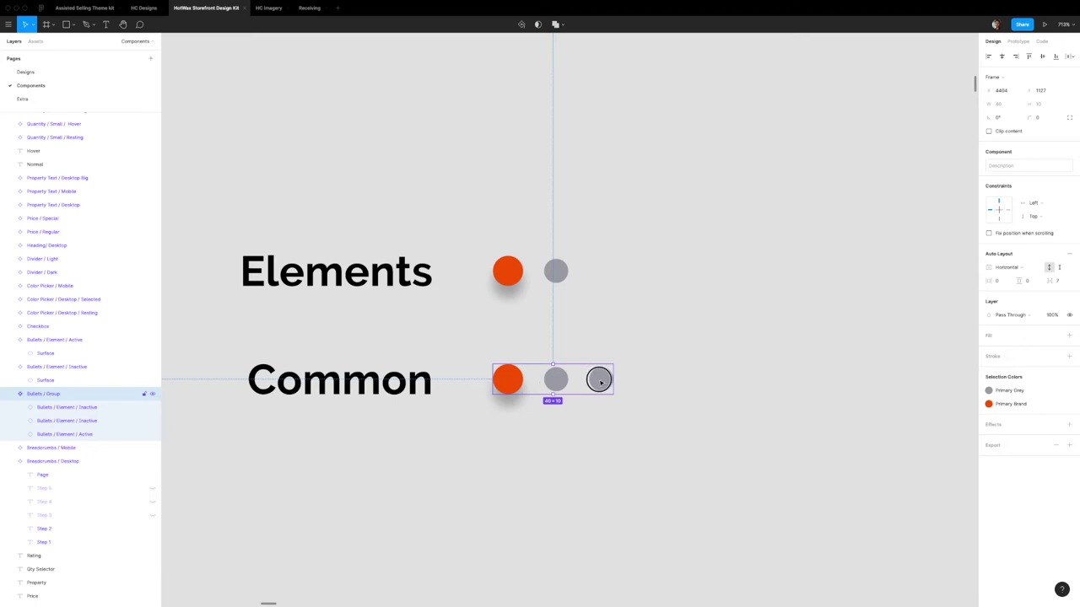
pyautogui.doubleClick(600, 383)
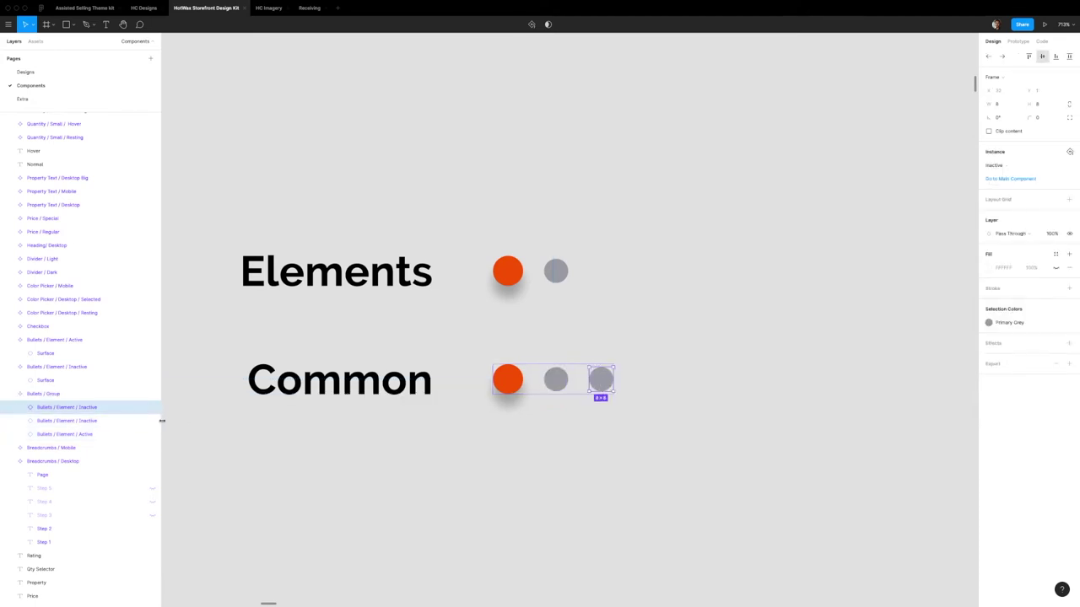
pyautogui.click(569, 398)
pyautogui.click(603, 376)
pyautogui.click(603, 377)
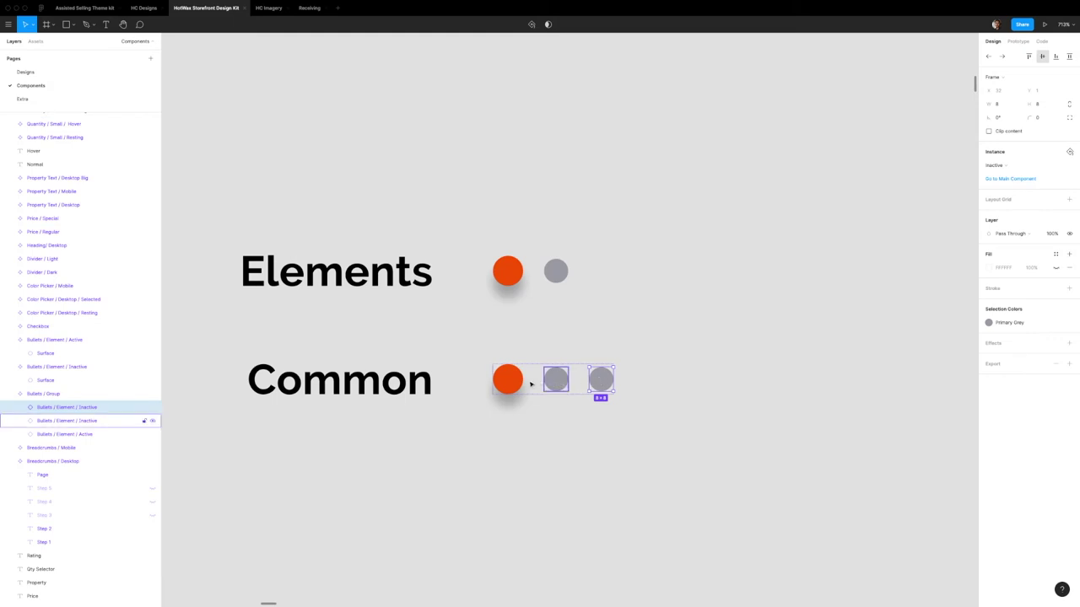
pyautogui.press('super+d')
pyautogui.press('super+d')
pyautogui.press('super+d')
pyautogui.press('super+d')
pyautogui.press('super+d')
pyautogui.press('super+d')
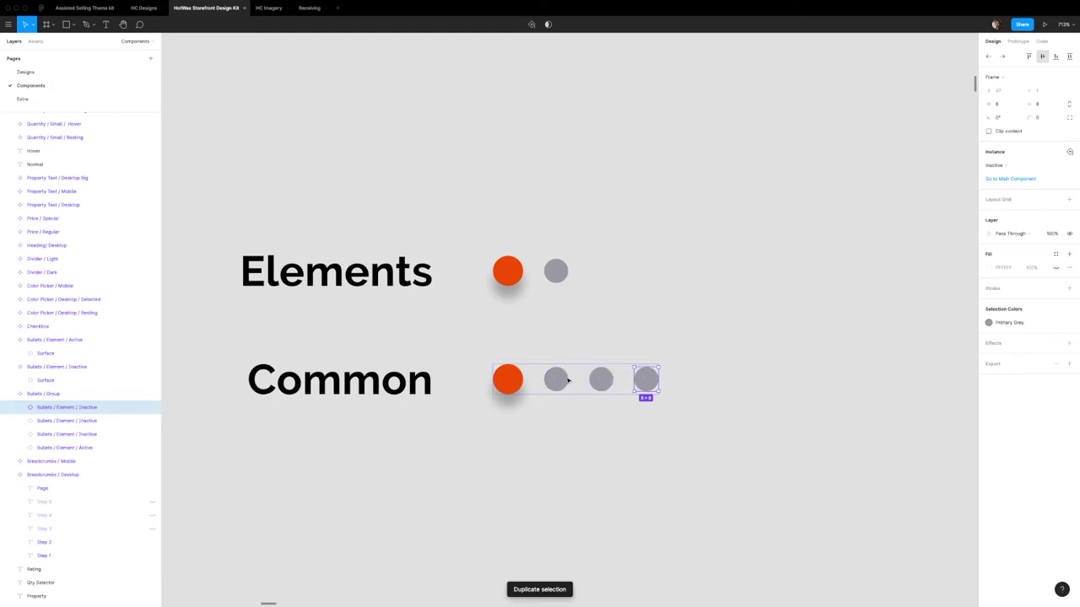
pyautogui.click(716, 438)
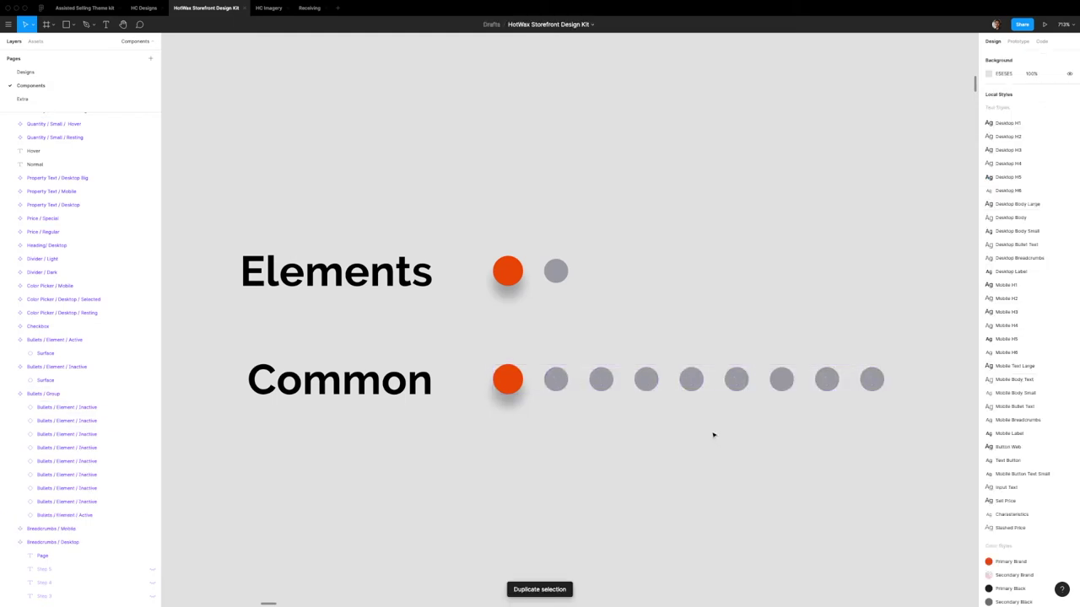
# Step: Switch the fifth bullet's variant to Active and the first bullet's to Inactive
pyautogui.click(589, 386)
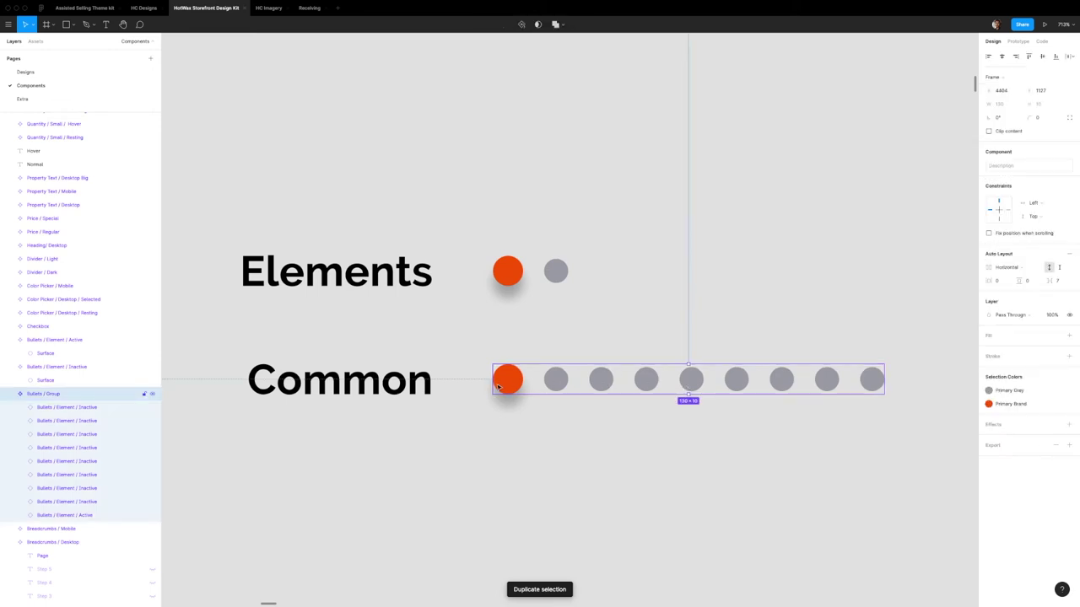
pyautogui.click(692, 379)
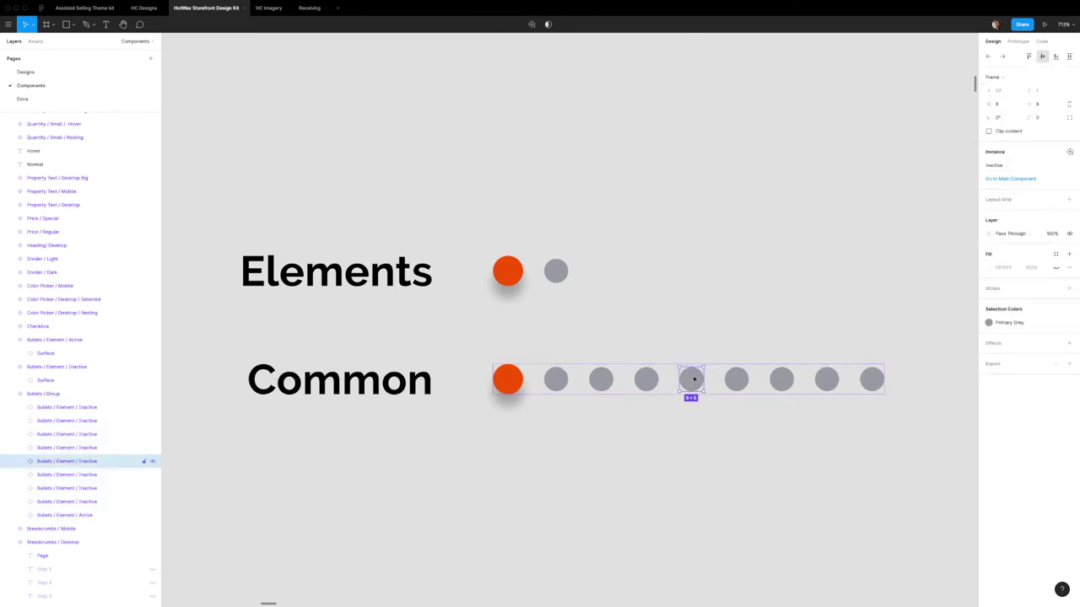
pyautogui.click(1004, 165)
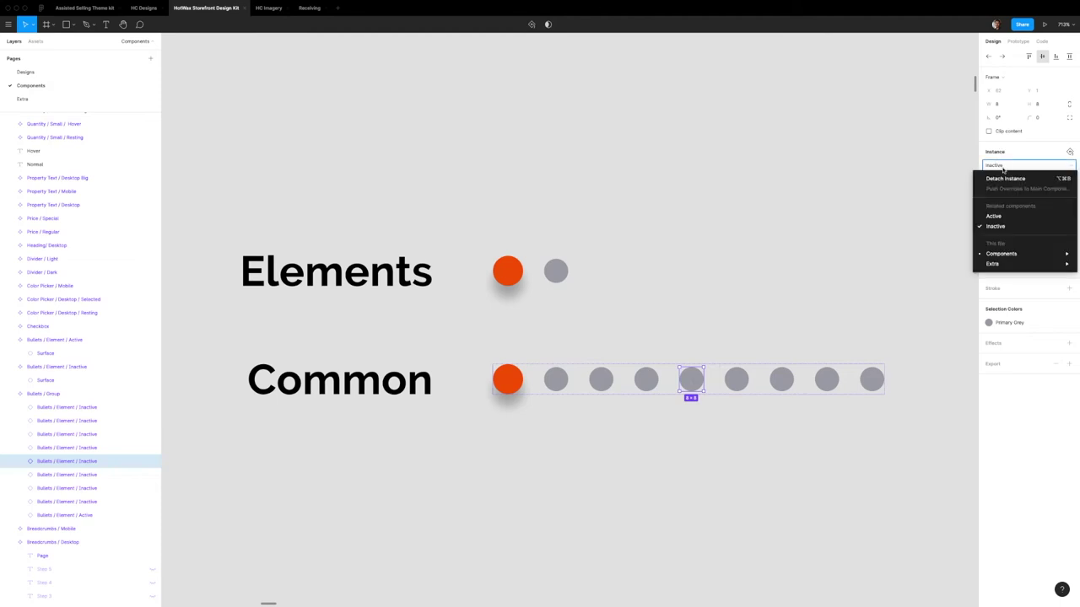
pyautogui.click(1000, 218)
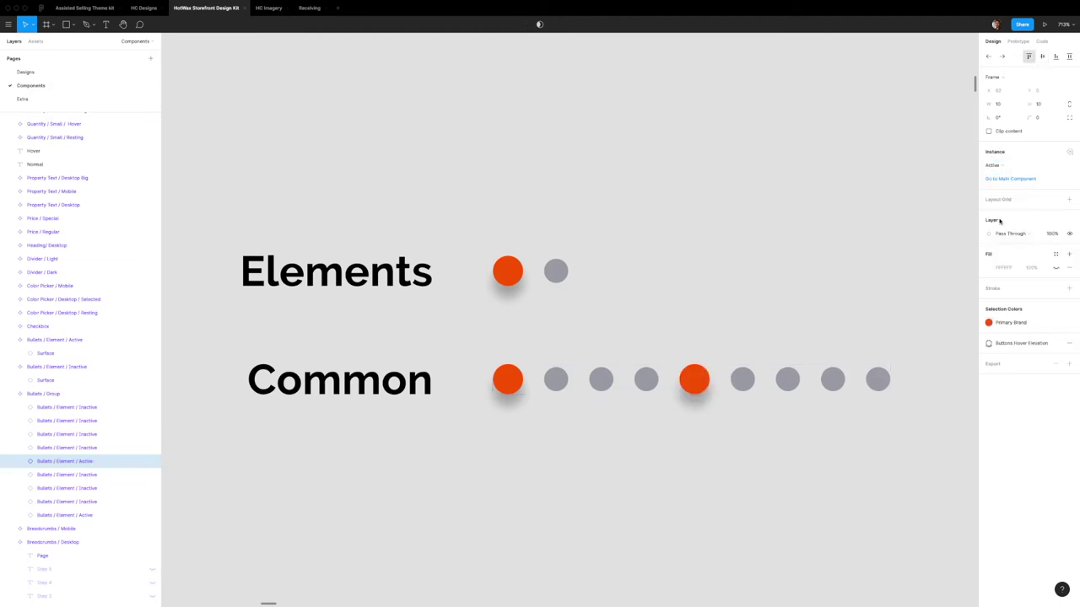
pyautogui.click(509, 379)
pyautogui.click(1010, 169)
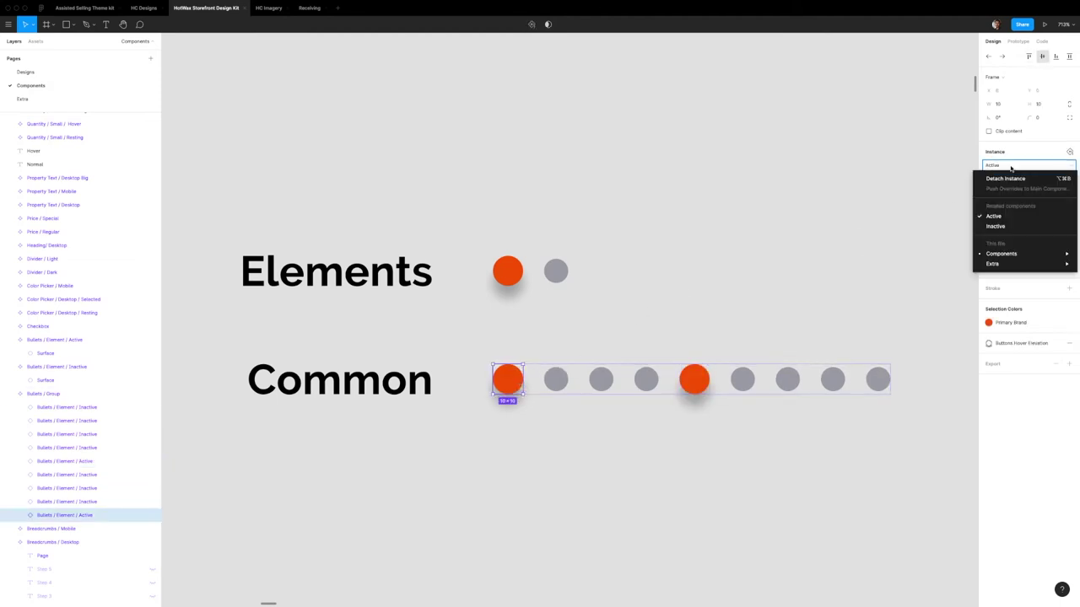
pyautogui.click(1010, 225)
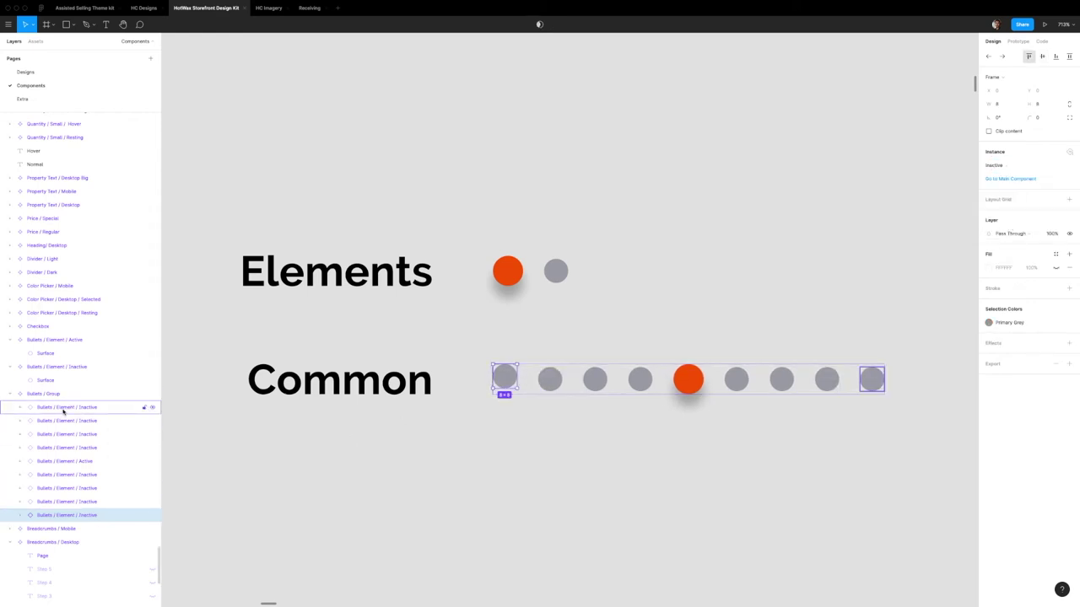
# Step: Align all nine bullets on their vertical centres, then undo the latest change
pyautogui.keyDown('shift'); pyautogui.click(99, 404); pyautogui.keyUp('shift')
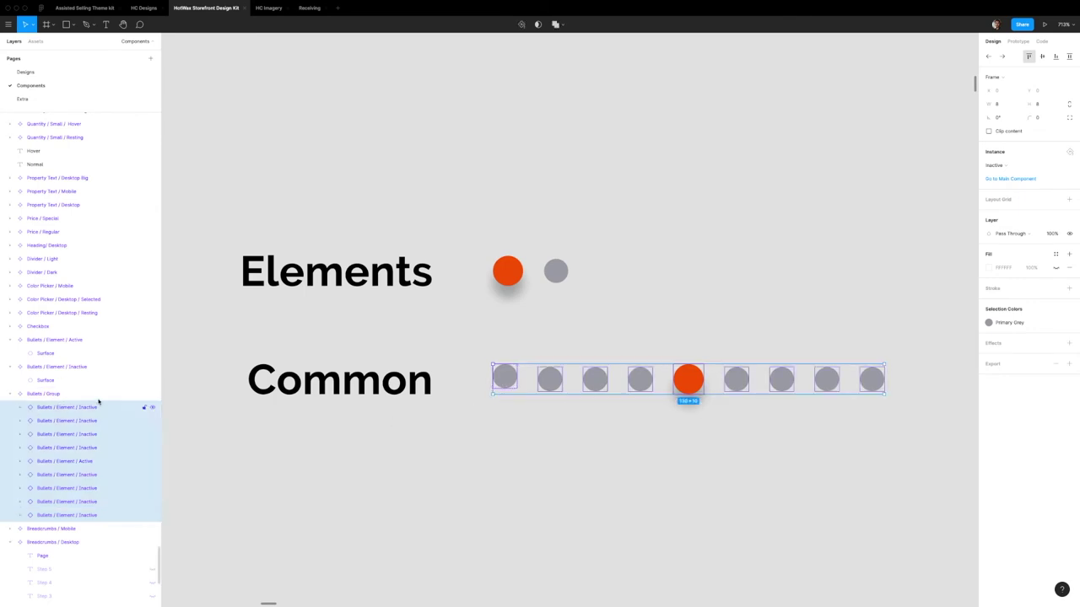
pyautogui.click(1044, 56)
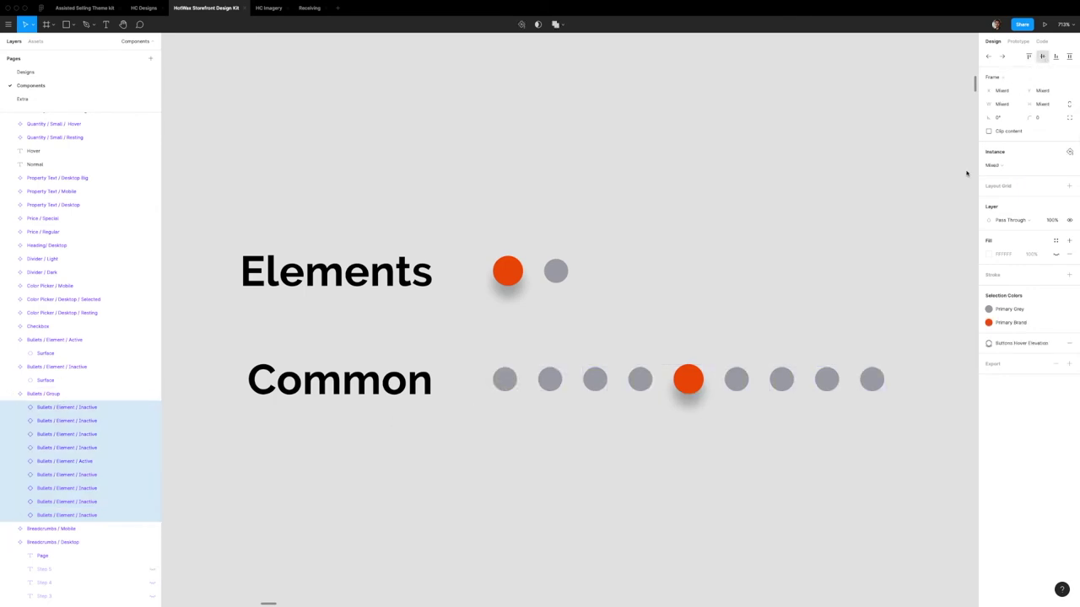
pyautogui.click(703, 471)
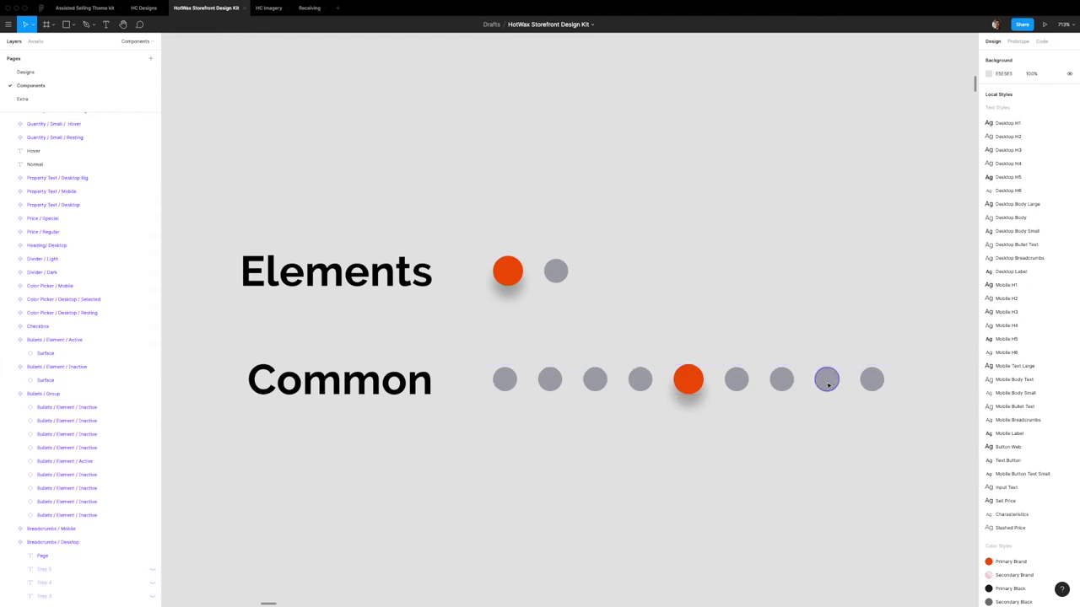
pyautogui.press('super+z')
pyautogui.press('super+z')
# Step: Undo the remaining bullet edits and inspect the Hero / Desktop banner's three carousel bullets
pyautogui.press('super+z')
pyautogui.press('super+z')
pyautogui.press('super+z')
pyautogui.press('super+z')
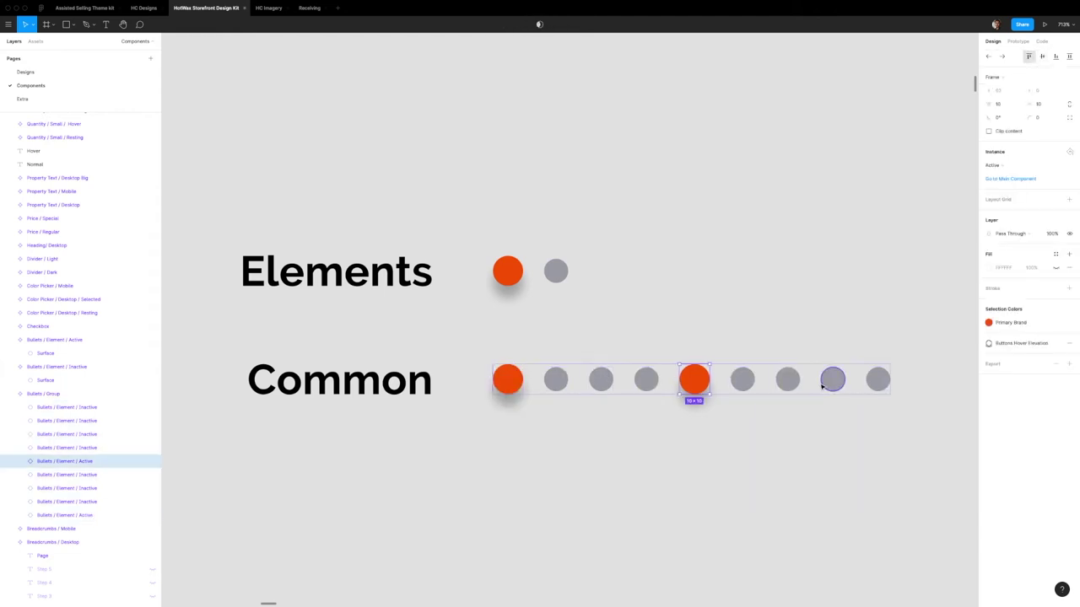
pyautogui.press('super+z')
pyautogui.press('super+z')
pyautogui.press('super+z')
pyautogui.press('super+z')
pyautogui.press('super+z')
pyautogui.press('super+z')
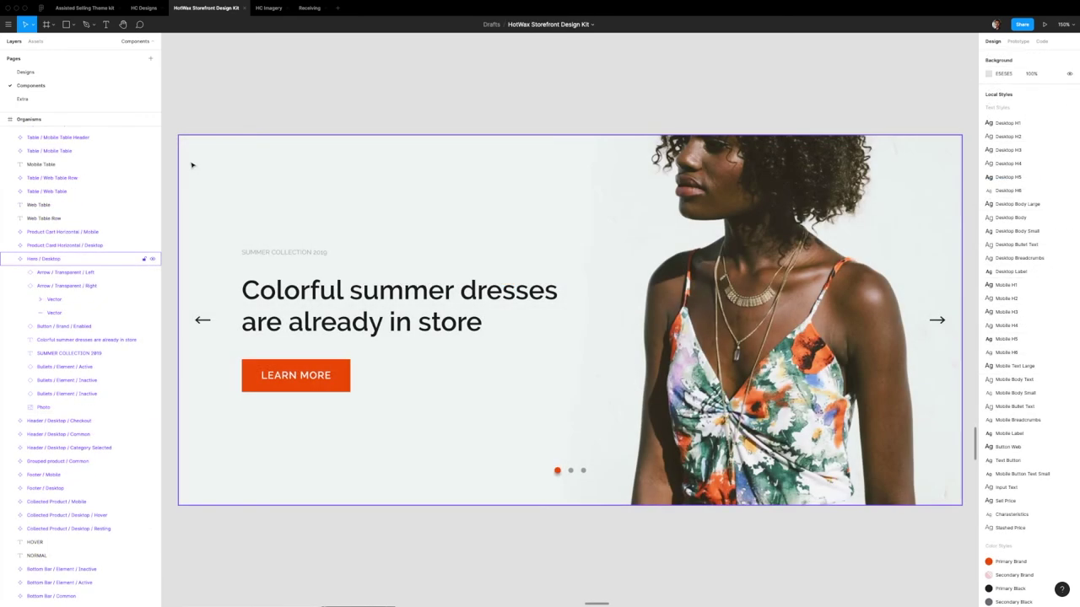
pyautogui.press('super+z')
pyautogui.press('super+z')
pyautogui.press('super+z')
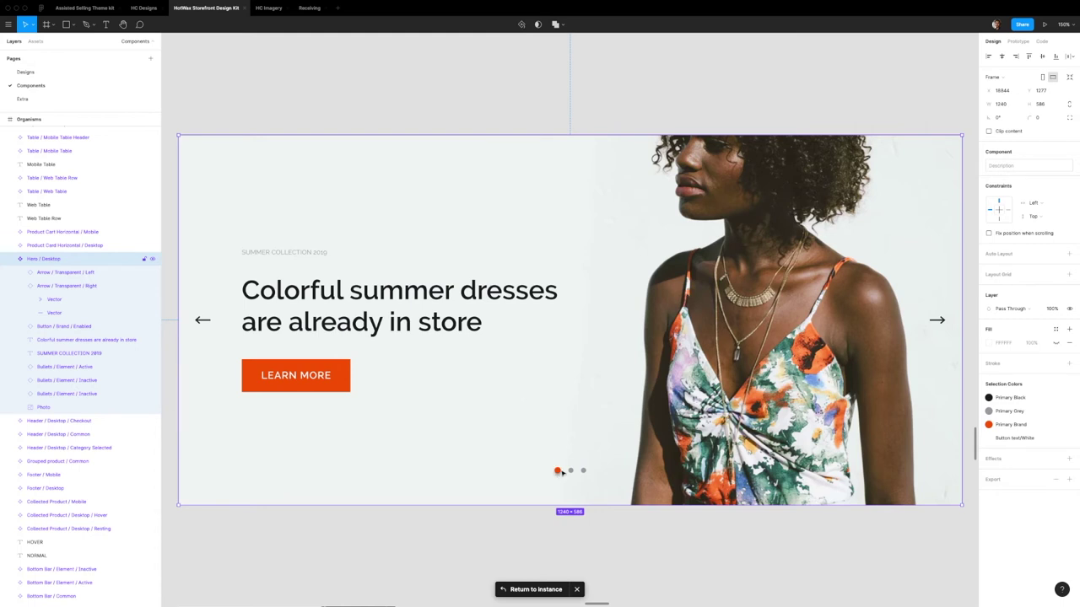
pyautogui.doubleClick(559, 471)
pyautogui.click(570, 470)
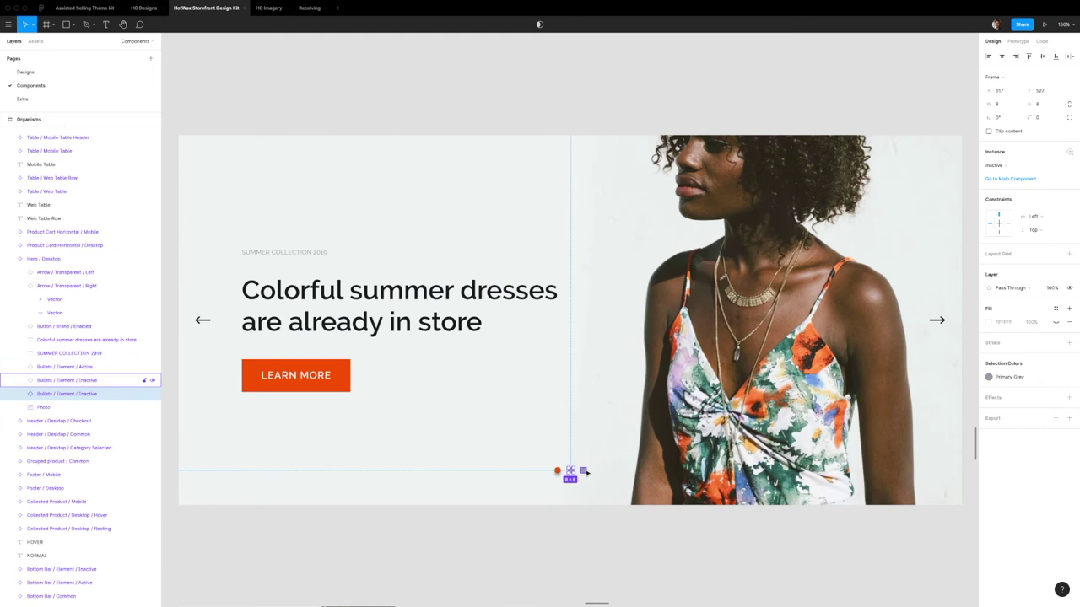
pyautogui.press('Escape')
pyautogui.doubleClick(557, 471)
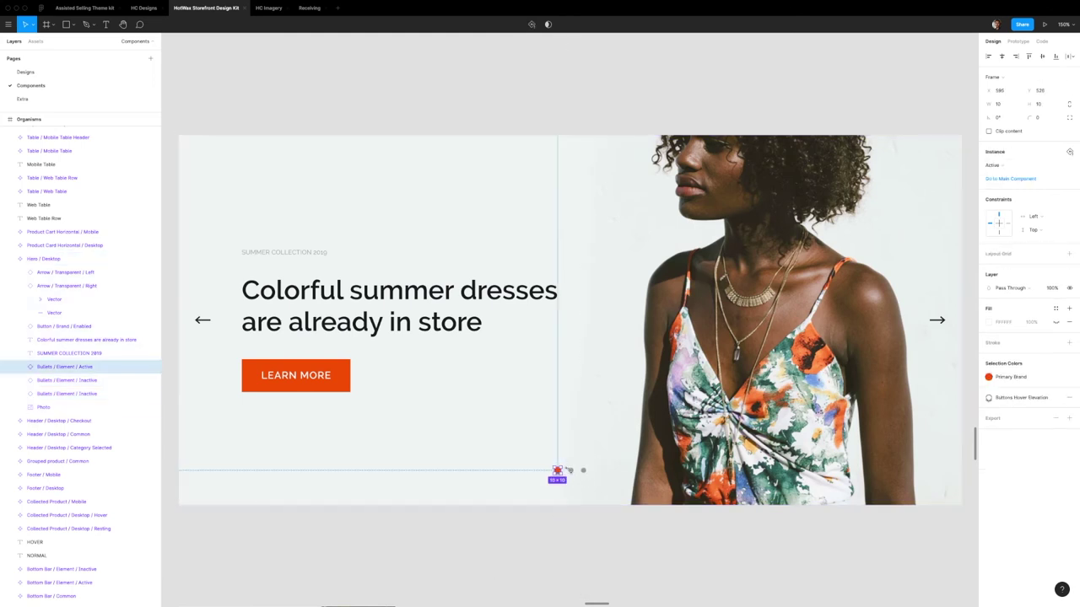
pyautogui.click(570, 471)
pyautogui.click(582, 471)
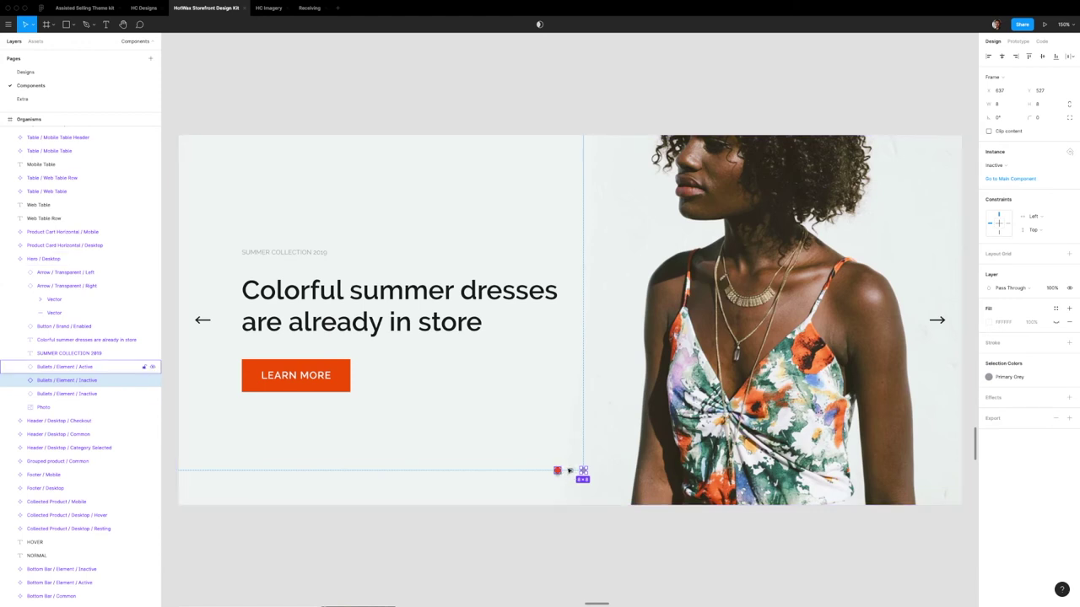
pyautogui.click(566, 510)
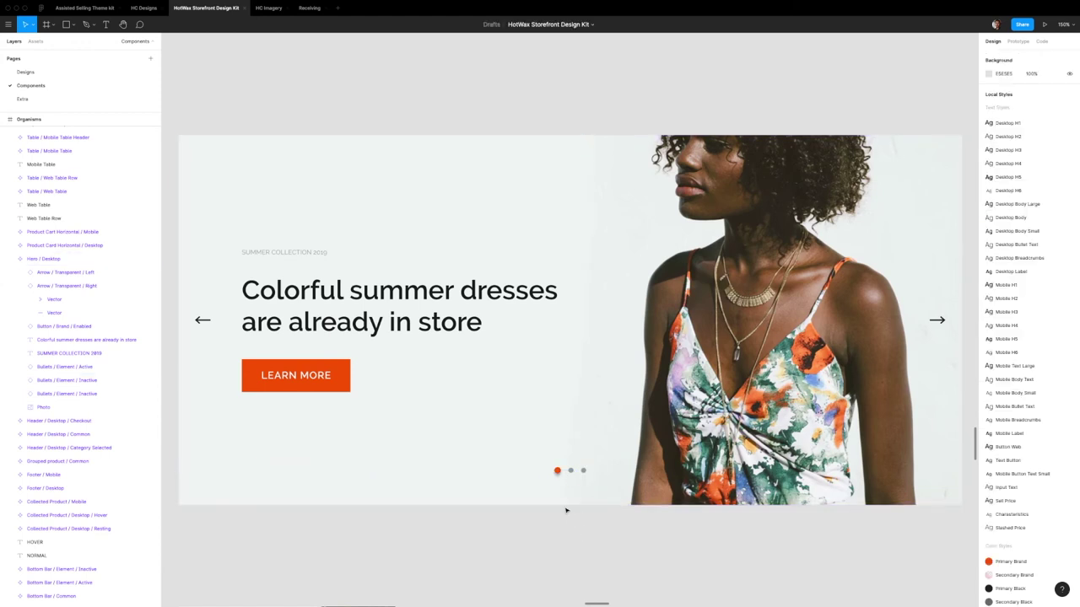
# Step: Search Assets for 'bullets' and drag Bullets / Group onto the hero banner above its dots
pyautogui.click(35, 41)
pyautogui.click(35, 57)
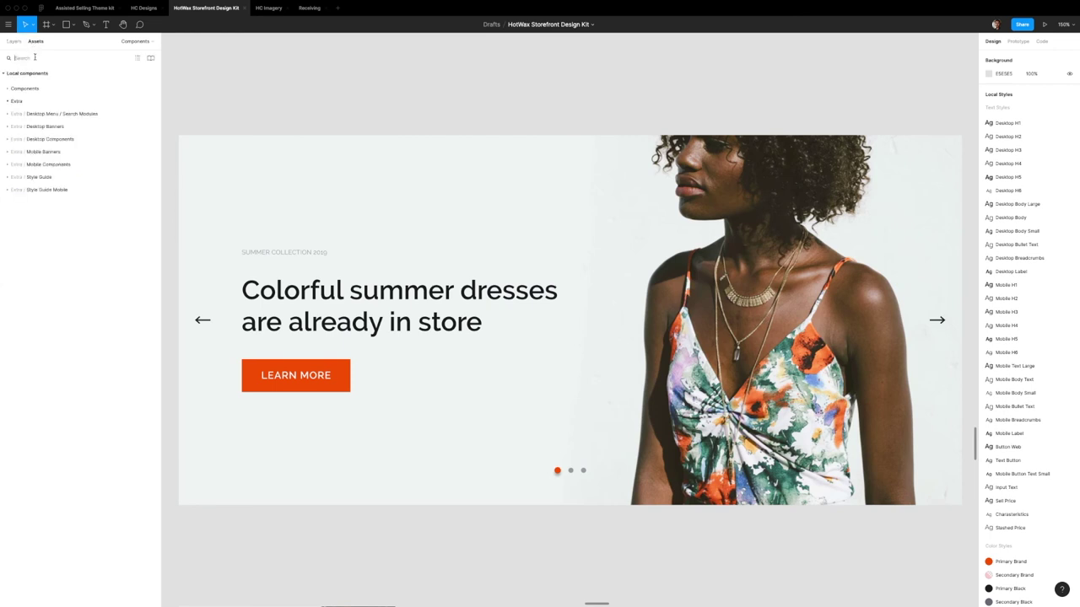
pyautogui.write('bullets')
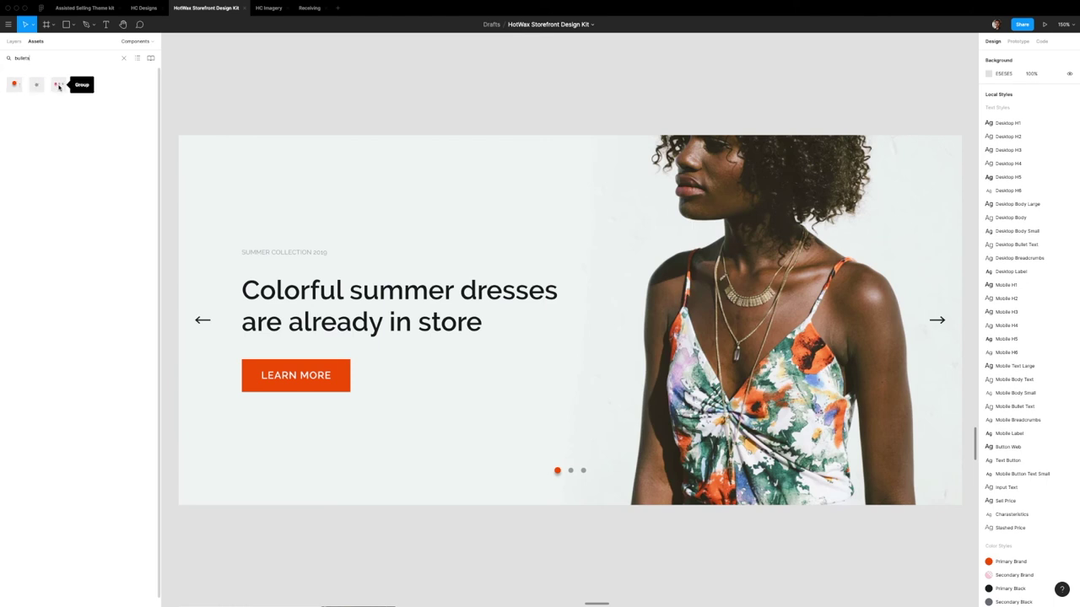
pyautogui.moveTo(58, 87); pyautogui.dragTo(555, 455)
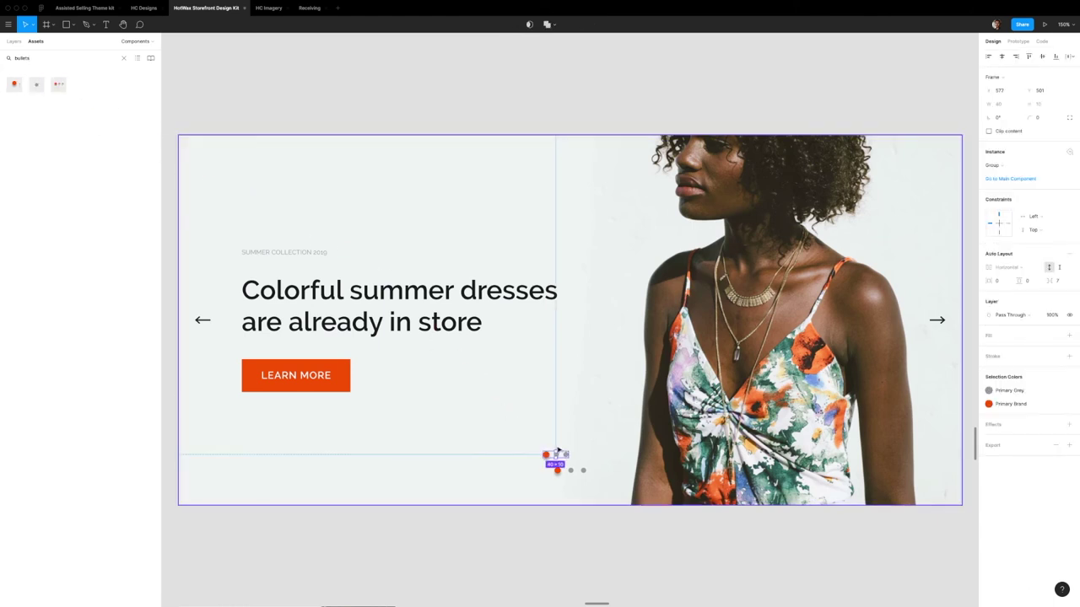
# Step: Nudge the new Bullets / Group instance slightly right and down, then cut it
pyautogui.click(15, 42)
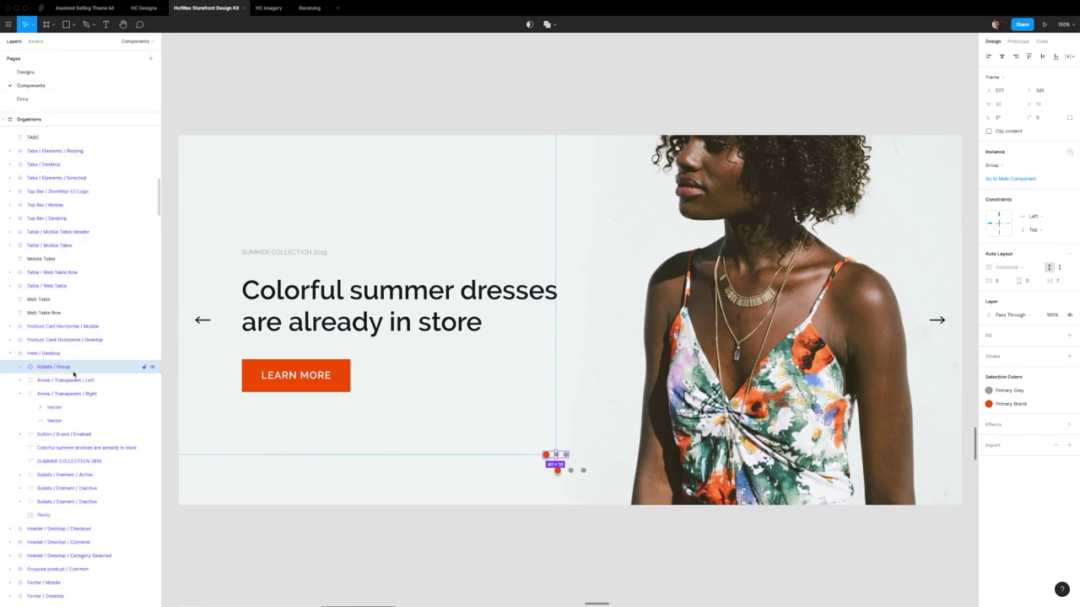
pyautogui.moveTo(555, 455)
pyautogui.mouseDown()
pyautogui.moveTo(568, 455)
pyautogui.moveTo(567, 471)
pyautogui.mouseUp()
pyautogui.press('Delete')
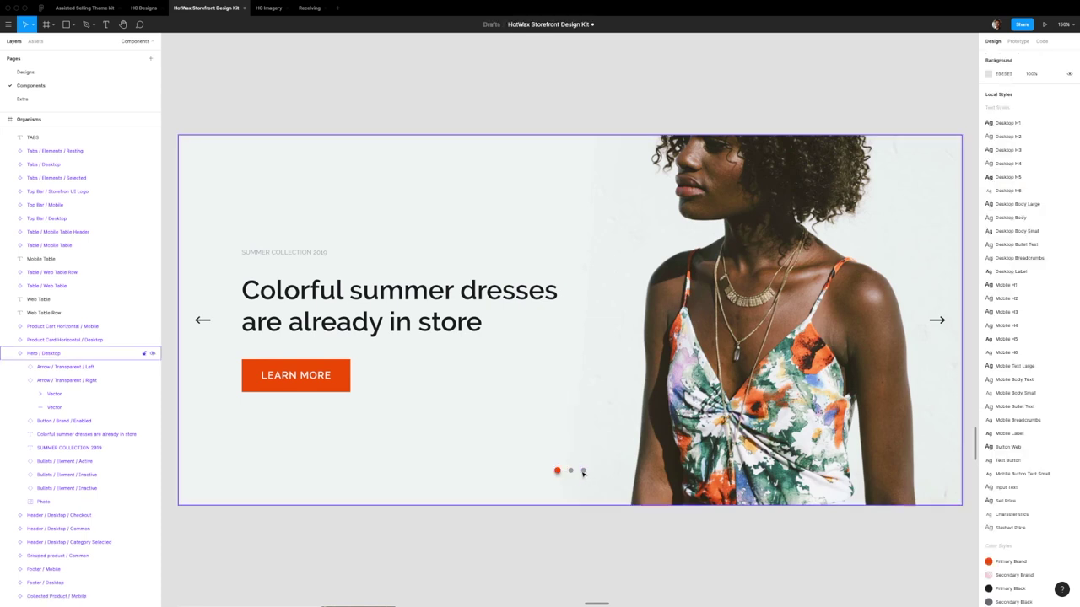
# Step: Replace the hero banner's three carousel bullets with the pasted Bullets / Group instance
pyautogui.click(582, 472)
pyautogui.click(582, 472)
pyautogui.keyDown('shift'); pyautogui.click(570, 471); pyautogui.keyUp('shift')
pyautogui.keyDown('shift'); pyautogui.click(558, 471); pyautogui.keyUp('shift')
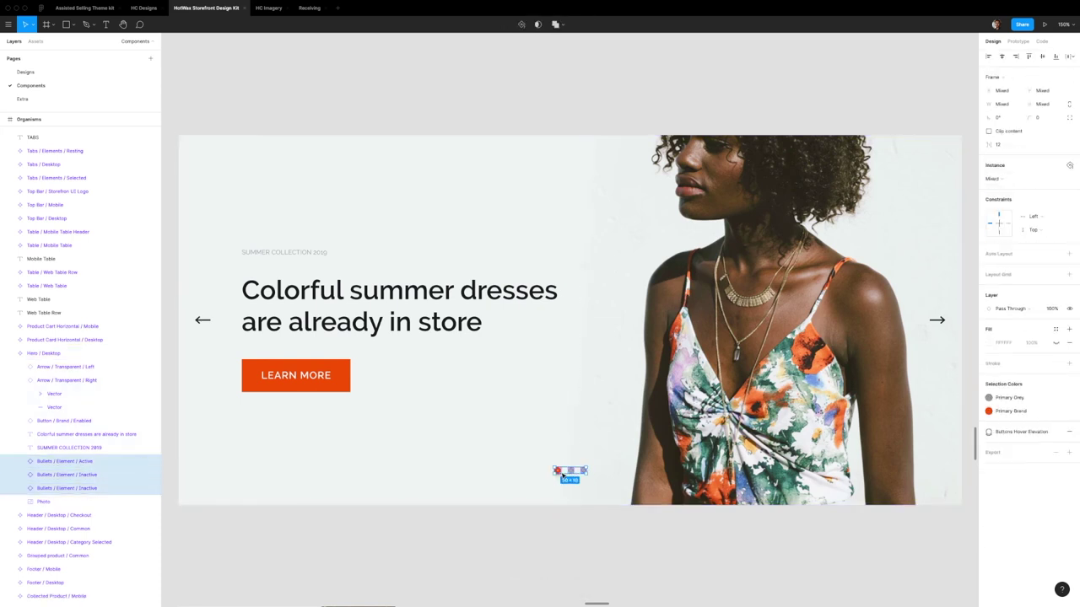
pyautogui.hotkey('ctrl', 'v')
pyautogui.press('Escape')
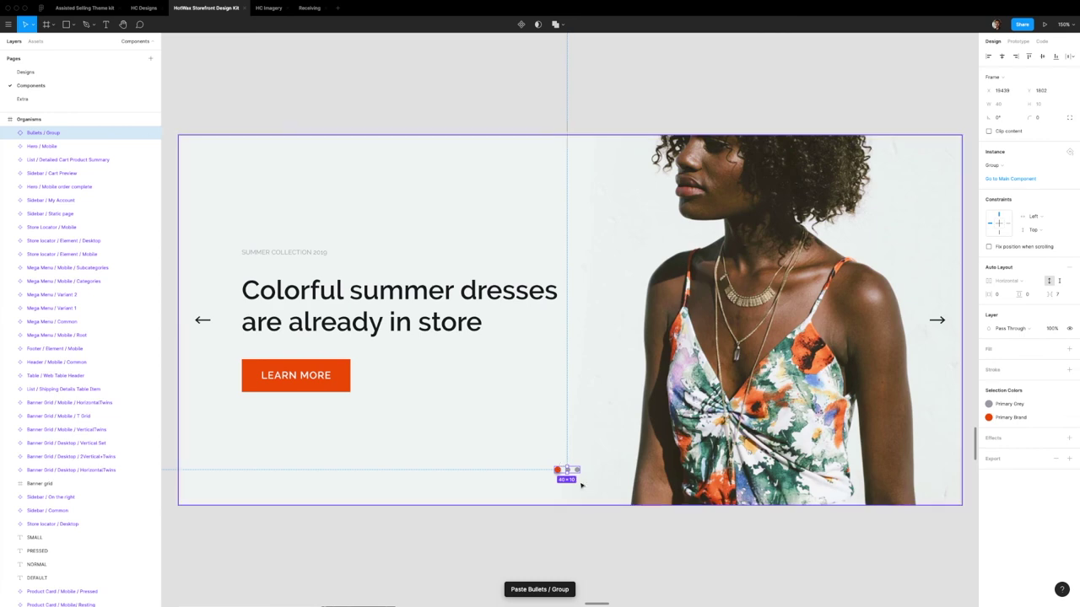